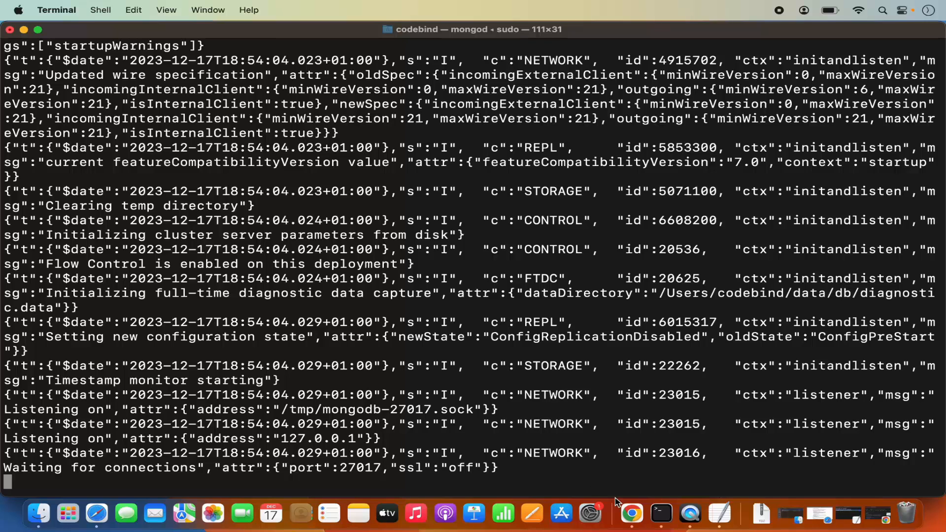
# Switch to Chrome, open the MongoDB website from the search results and go to the MongoDB Compass (GUI) download page
pyautogui.click(630, 512)
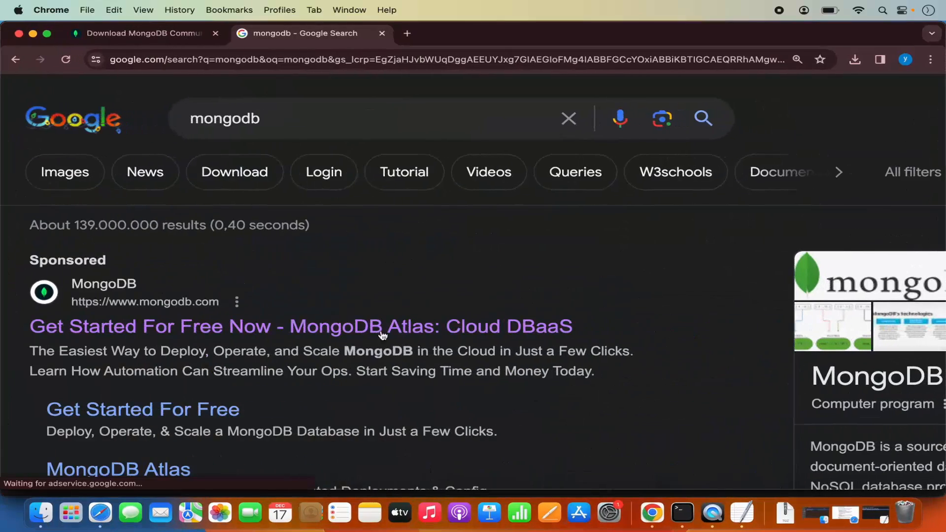
pyautogui.scroll(-5, 263, 363)
pyautogui.scroll(-3, 264, 362)
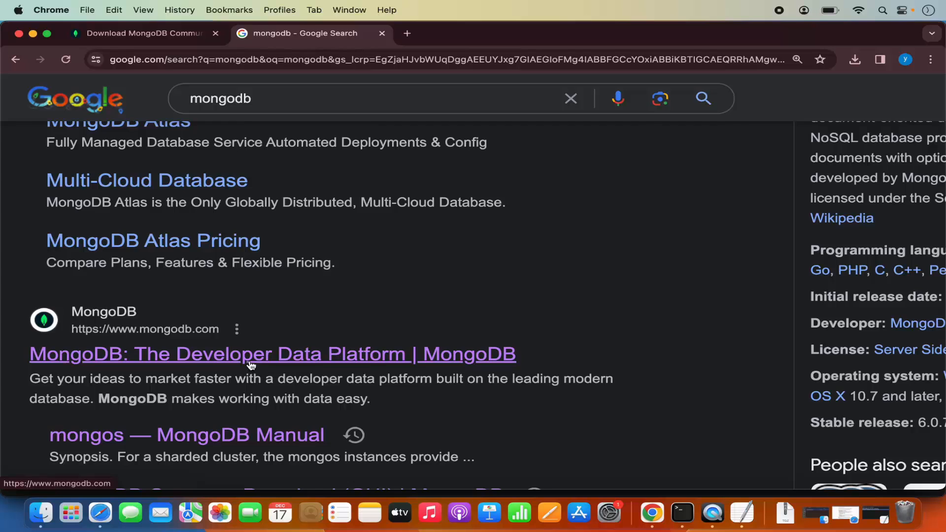
pyautogui.click(251, 365)
pyautogui.moveTo(166, 127)
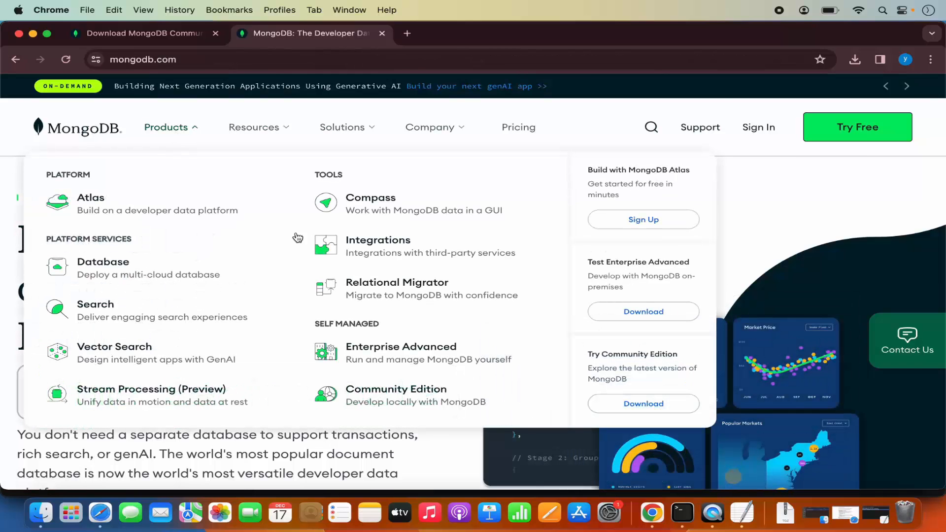
pyautogui.click(370, 394)
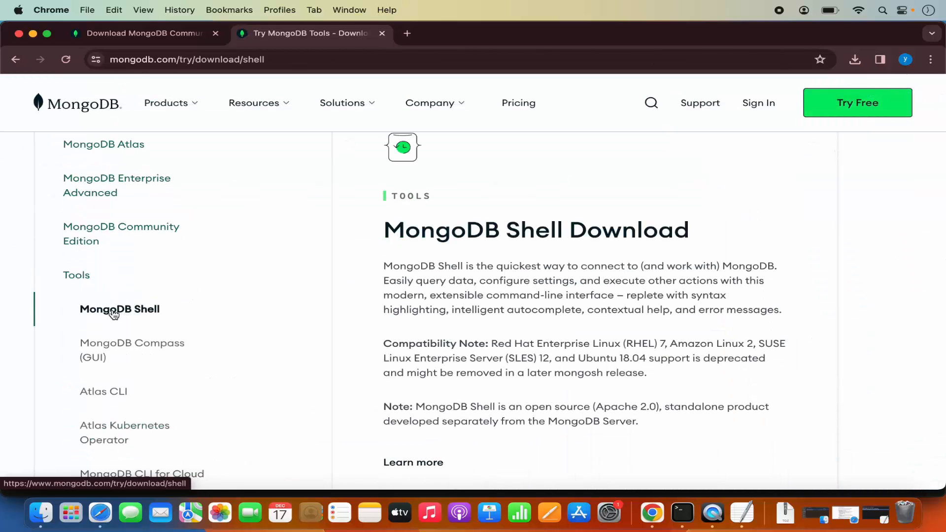
pyautogui.click(139, 348)
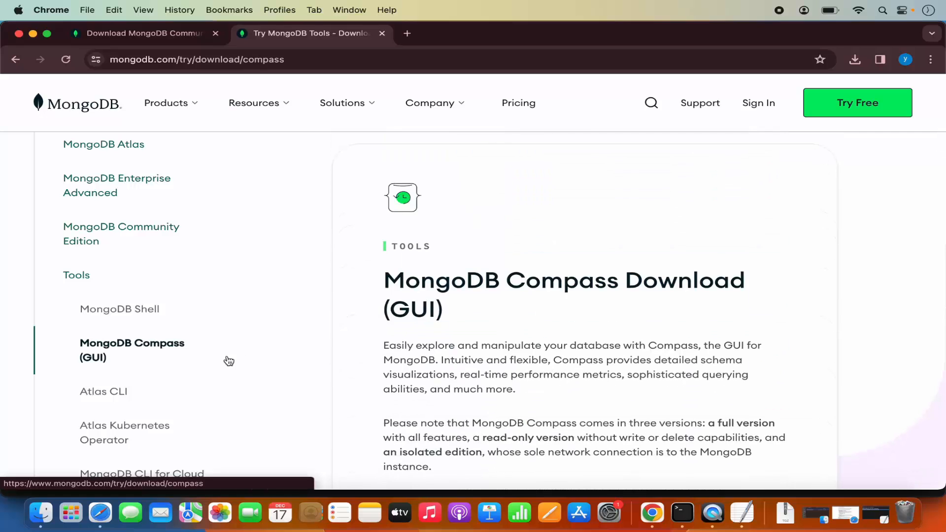
# Download MongoDB Compass 1.40.4 (Stable) for macOS arm64 (M1) (11.0+) as a dmg package
pyautogui.scroll(-3, 550, 337)
pyautogui.scroll(-10, 550, 338)
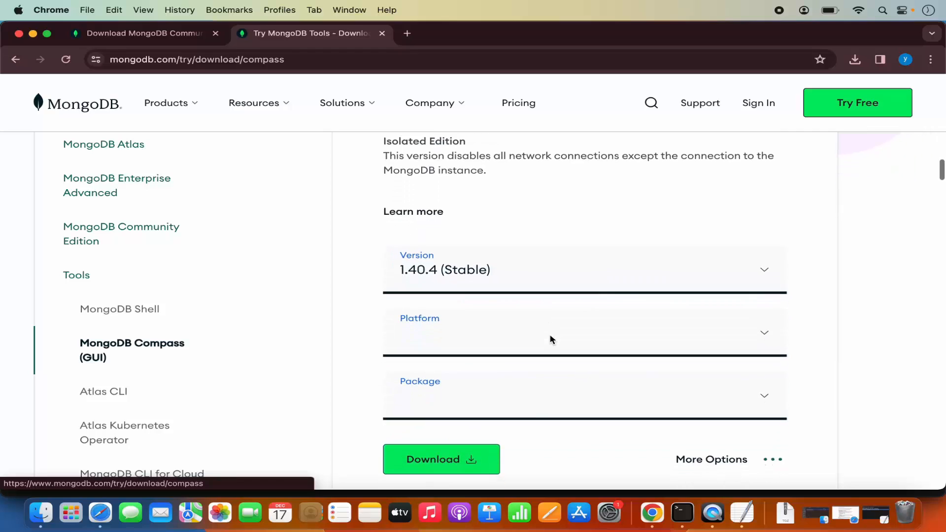
pyautogui.click(443, 332)
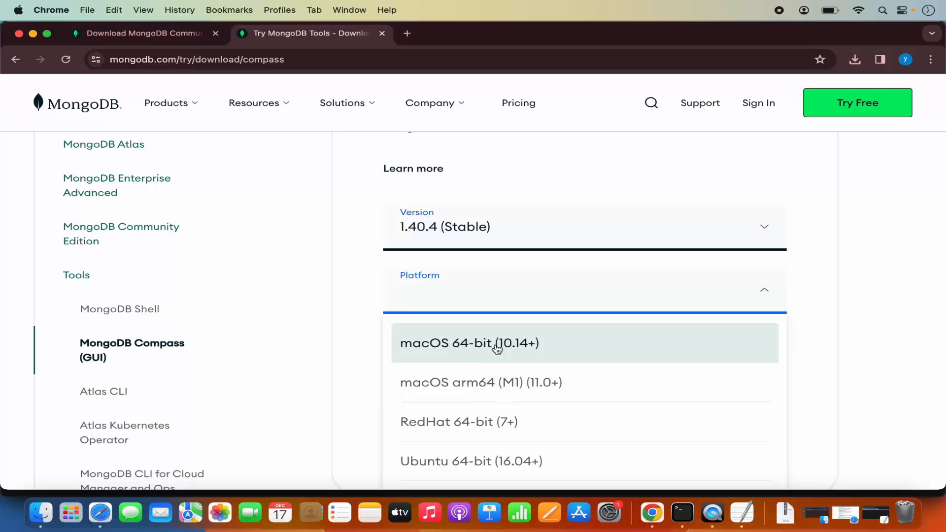
pyautogui.click(492, 382)
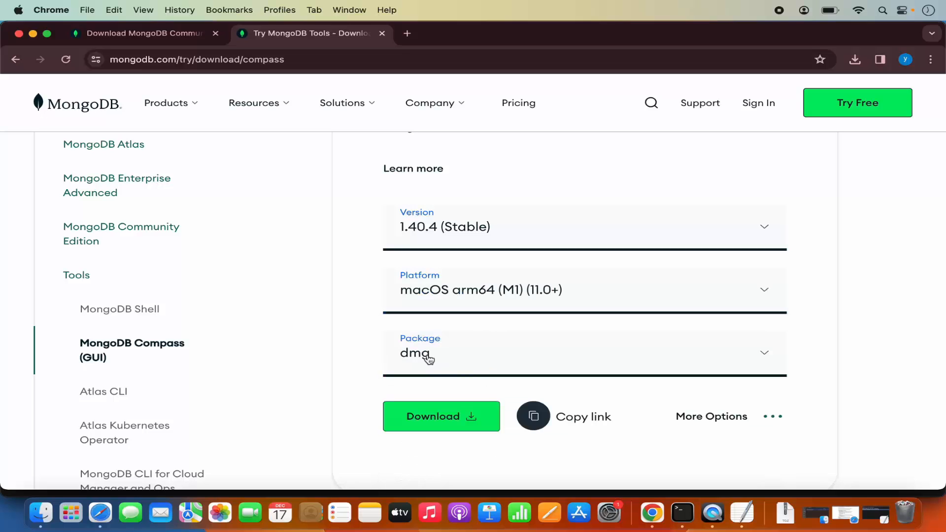
pyautogui.click(449, 418)
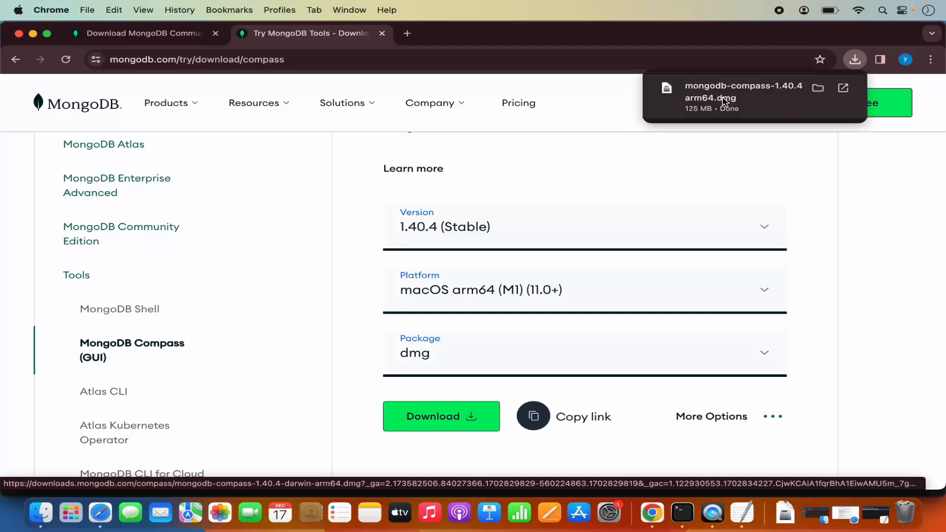
# Open the downloaded Compass disk image and install MongoDB Compass into the Applications folder
pyautogui.click(724, 101)
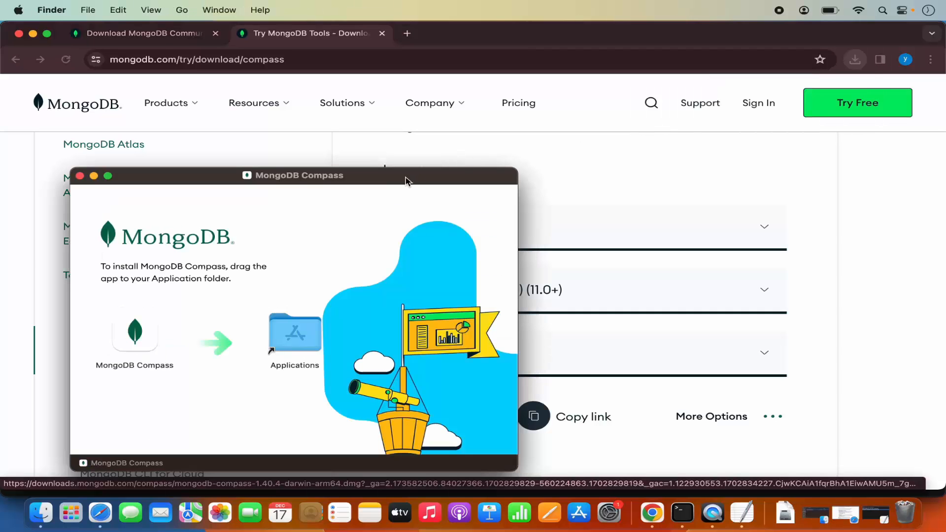
pyautogui.moveTo(398, 183); pyautogui.dragTo(566, 138)
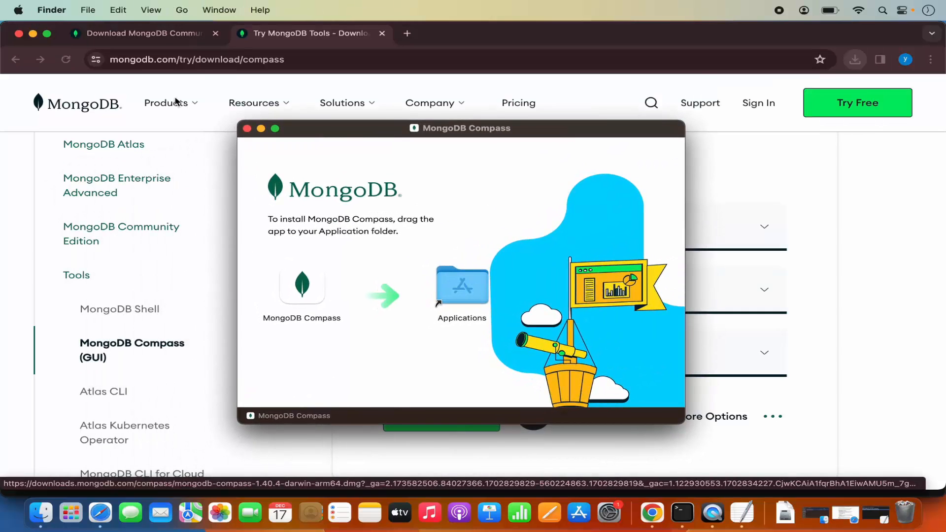
pyautogui.click(33, 34)
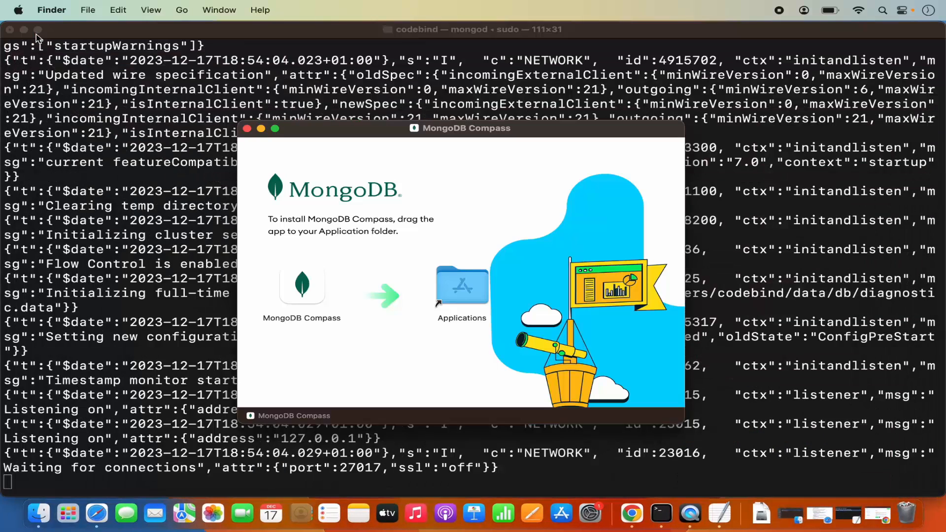
pyautogui.click(24, 30)
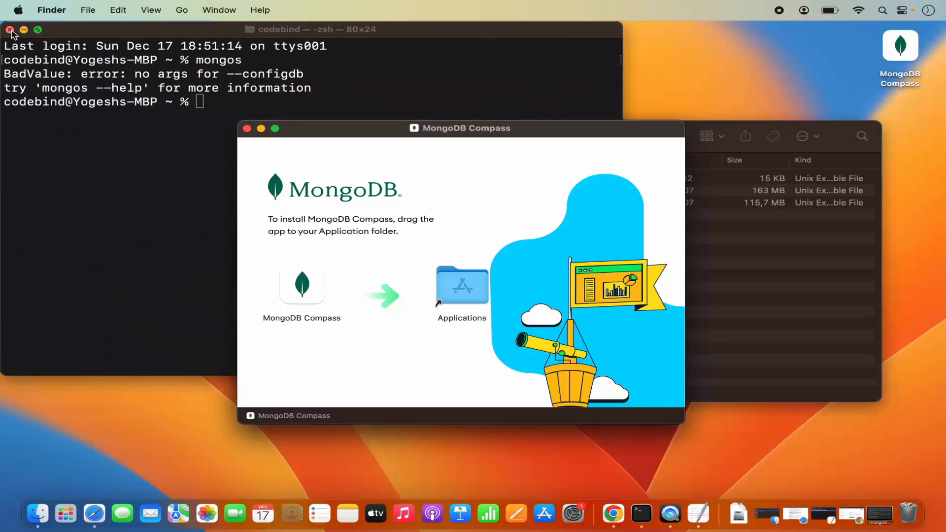
pyautogui.click(10, 30)
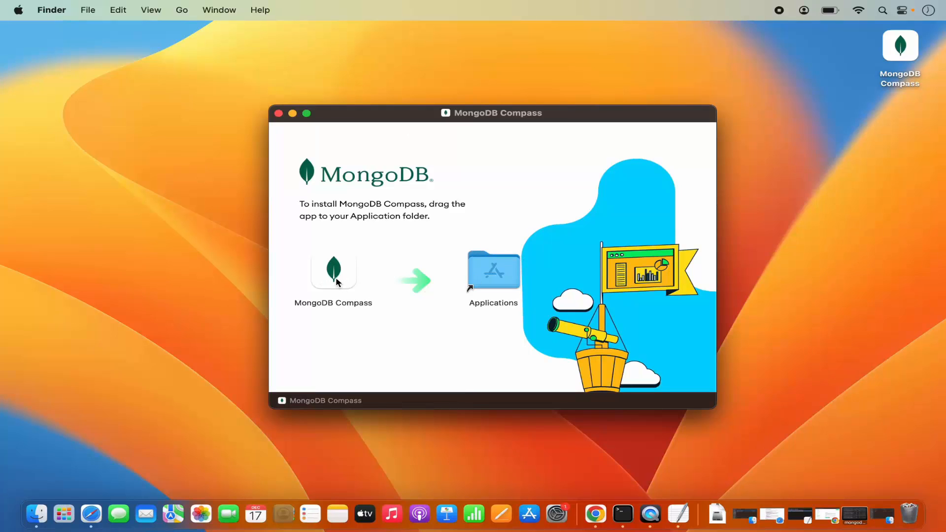
pyautogui.click(334, 276)
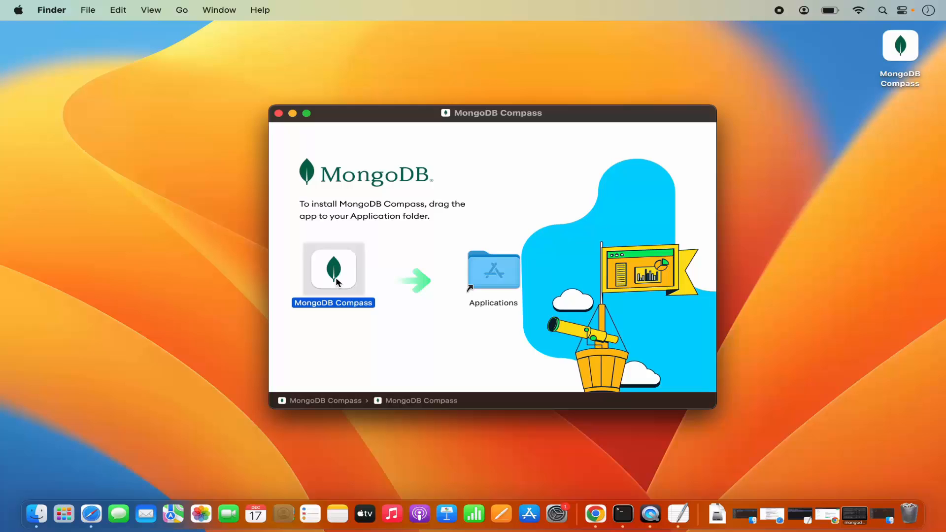
pyautogui.moveTo(338, 282); pyautogui.dragTo(497, 271)
# Launch MongoDB Compass from the installed applications and get past its welcome dialog
pyautogui.click(62, 517)
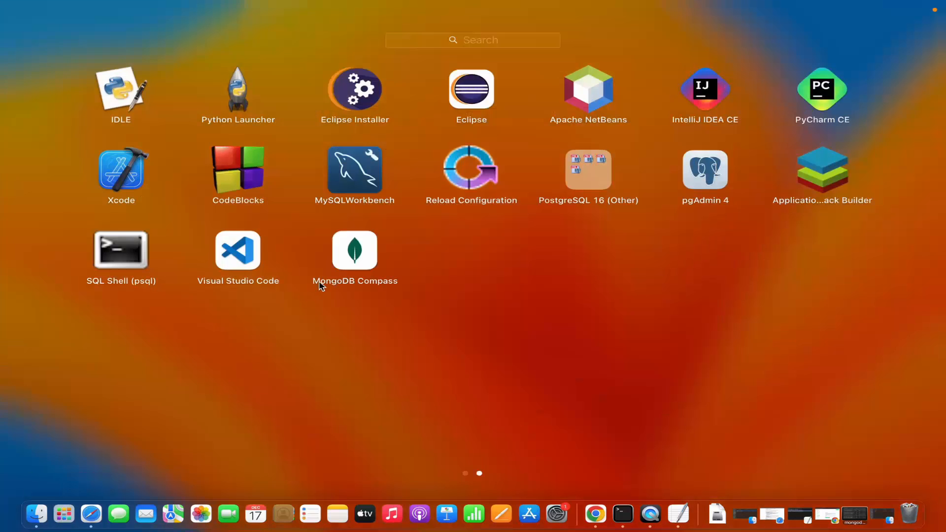
pyautogui.click(365, 261)
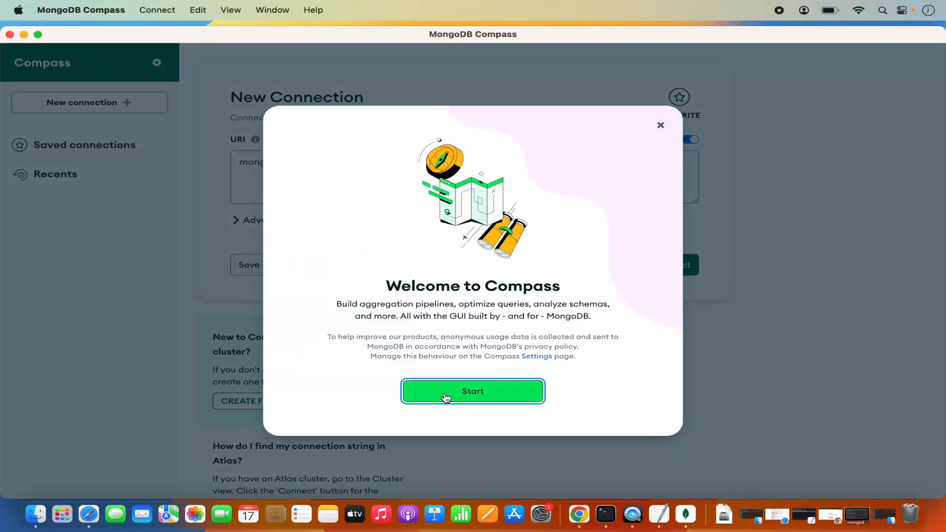
pyautogui.click(442, 392)
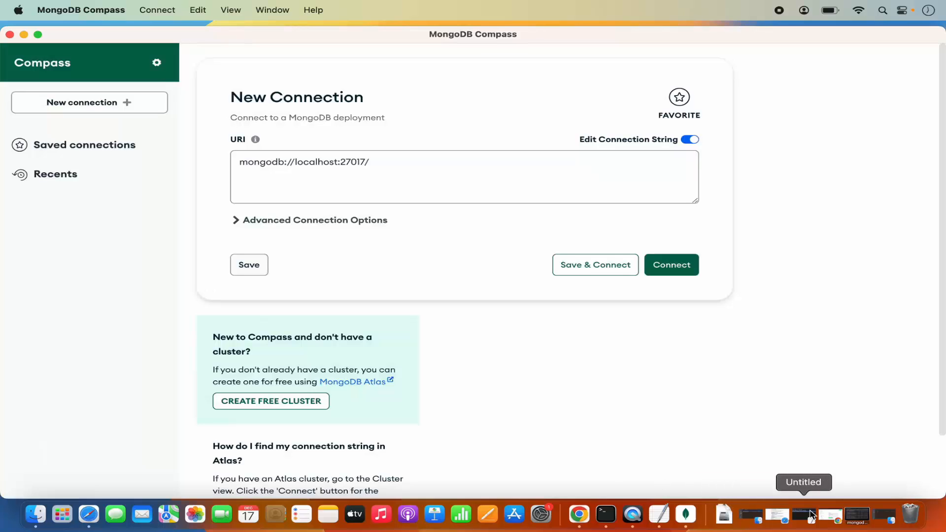
# Switch to Terminal and check the running mongod log for the port the server listens on
pyautogui.click(607, 515)
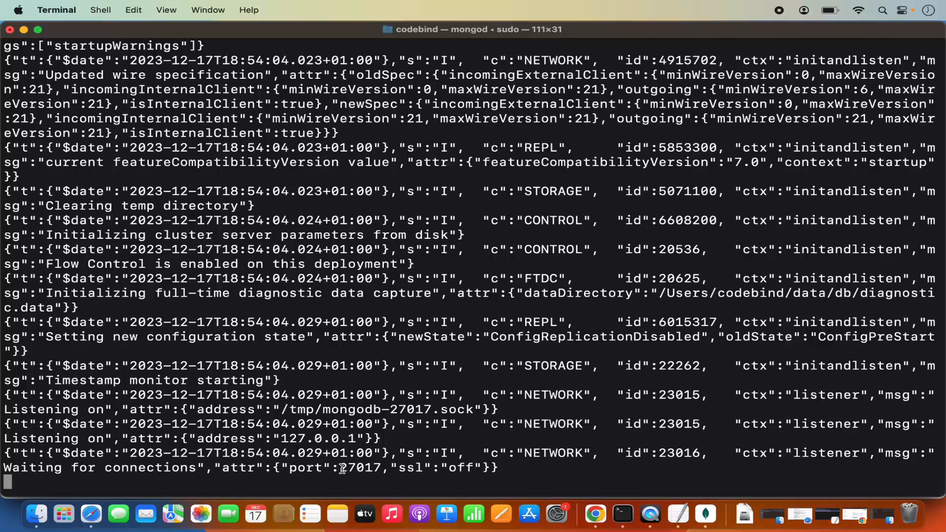
pyautogui.scroll(5, 342, 469)
pyautogui.scroll(-5, 342, 469)
# Switch back to MongoDB Compass, connect to mongodb://localhost:27017 and dismiss the introductory tips
pyautogui.click(706, 514)
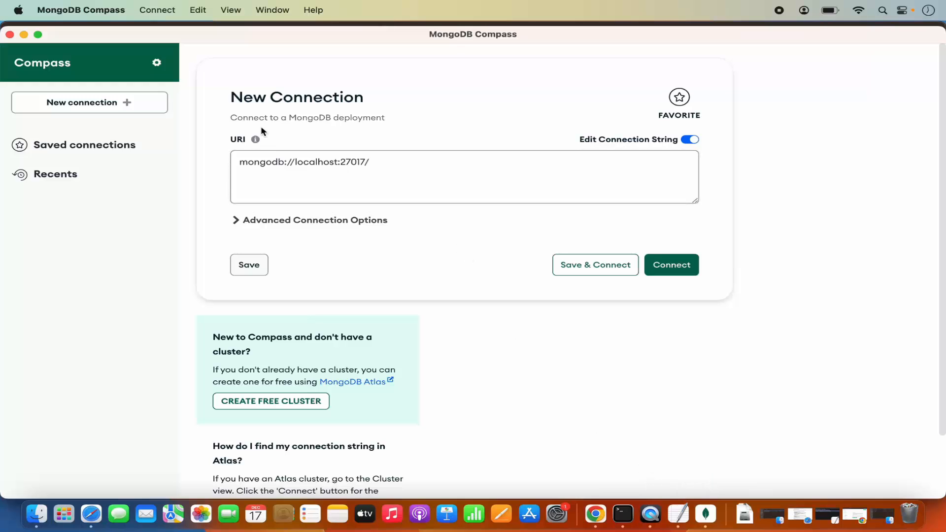
pyautogui.moveTo(240, 163); pyautogui.dragTo(366, 159)
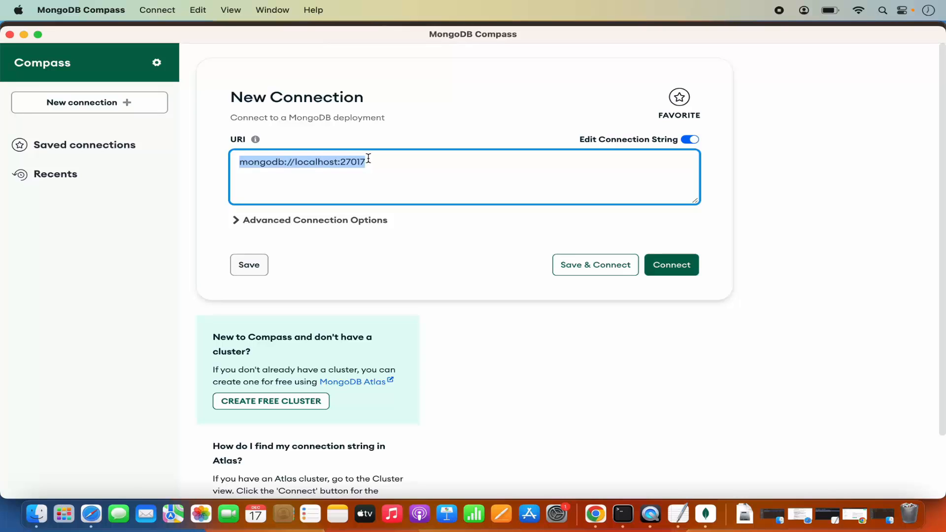
pyautogui.click(372, 162)
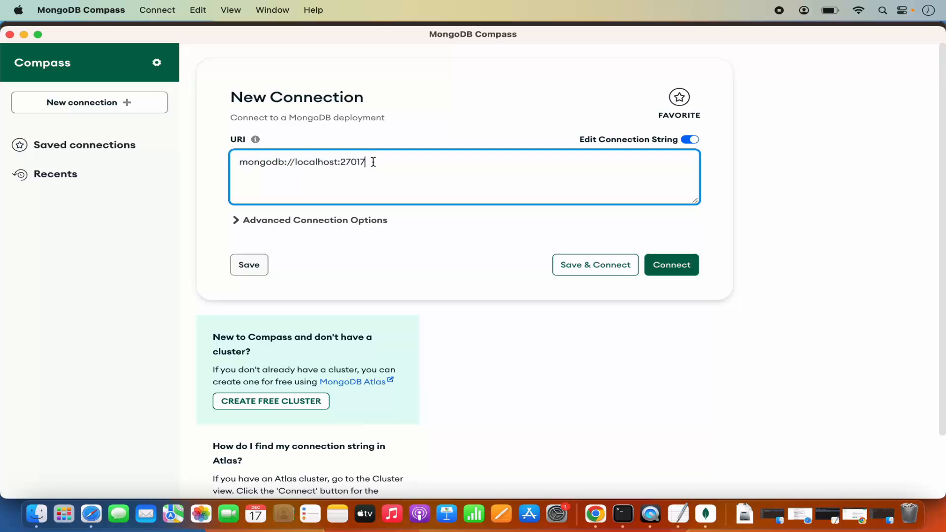
pyautogui.click(670, 266)
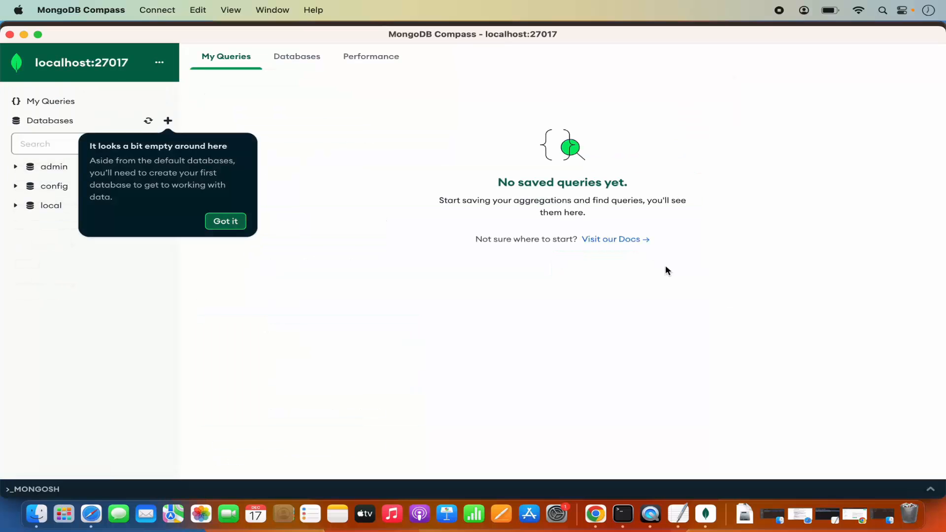
pyautogui.click(226, 221)
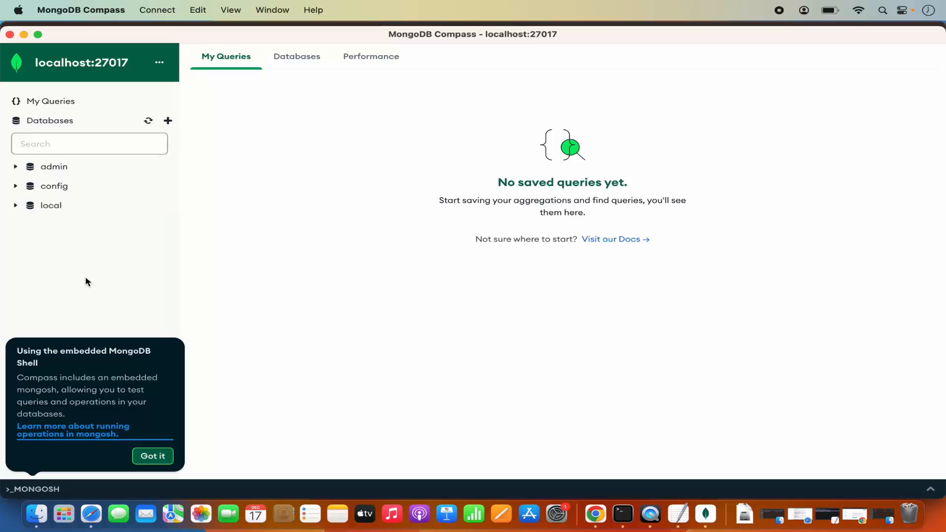
pyautogui.click(154, 457)
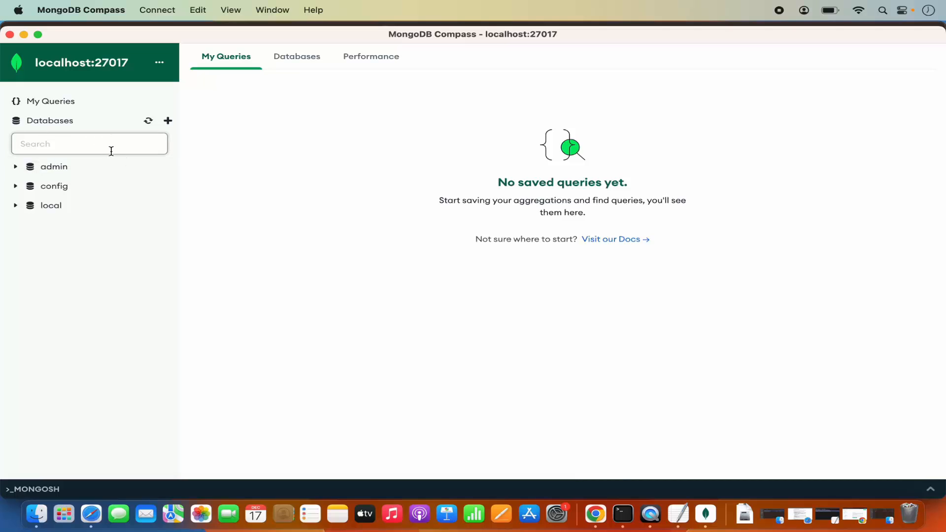
# Create a database named demo with a collection named names, and dismiss the Explain Plan tip
pyautogui.click(168, 122)
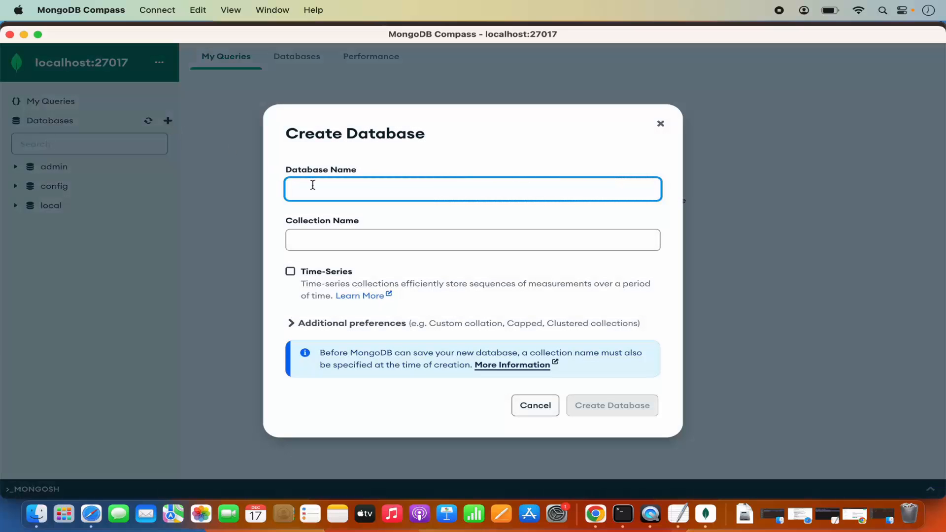
pyautogui.write('demo')
pyautogui.click(315, 238)
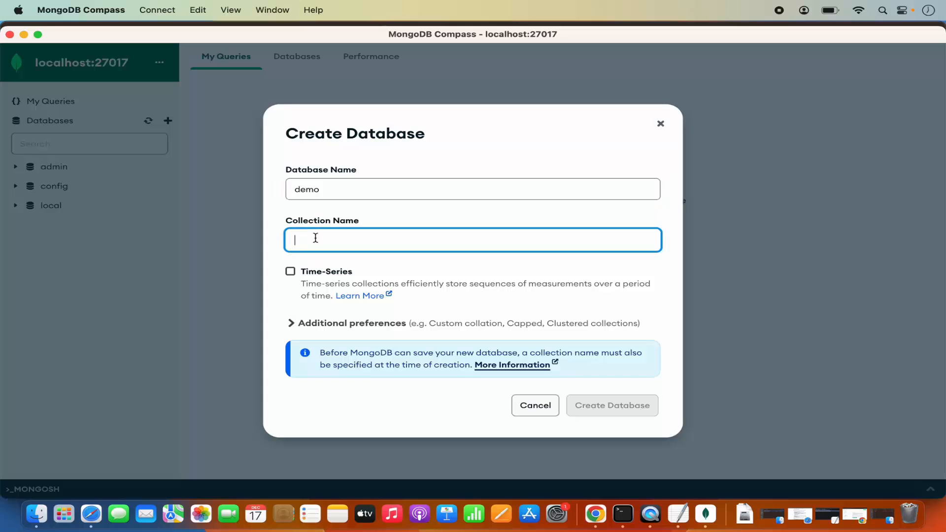
pyautogui.write('names')
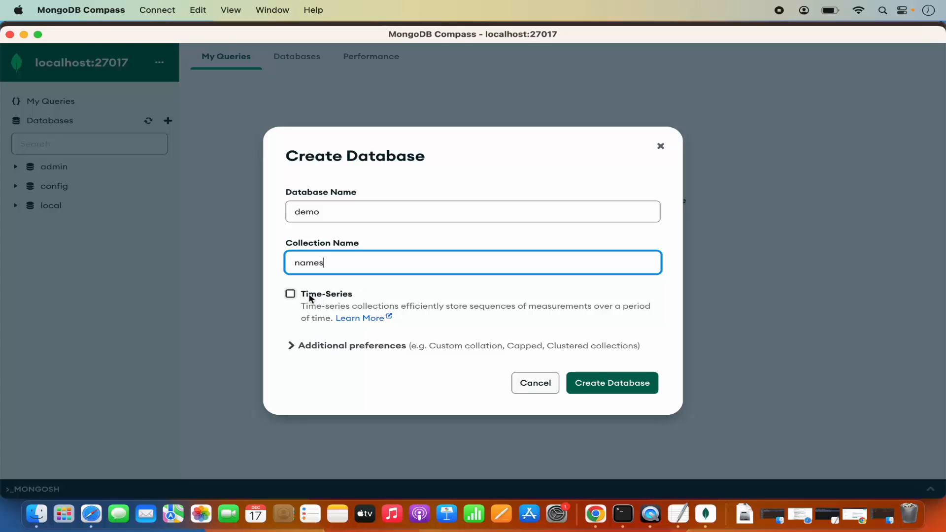
pyautogui.click(589, 384)
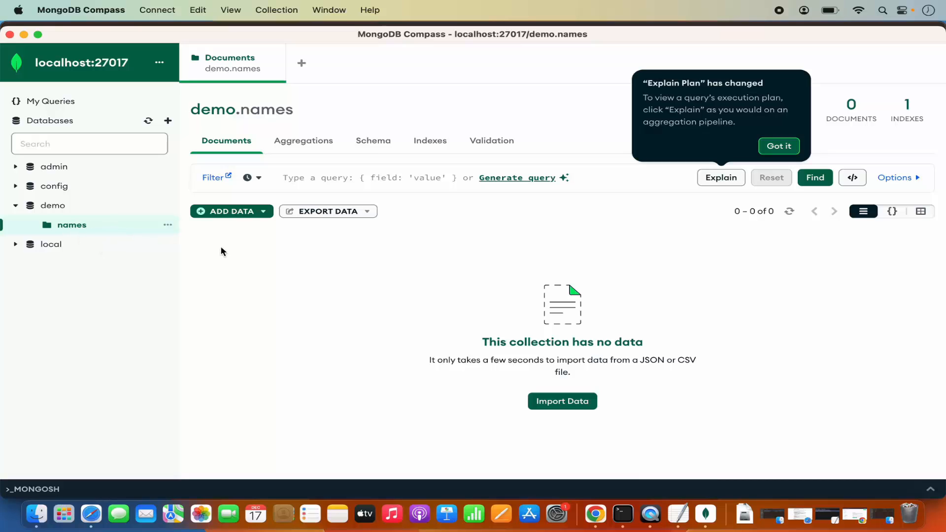
pyautogui.click(240, 262)
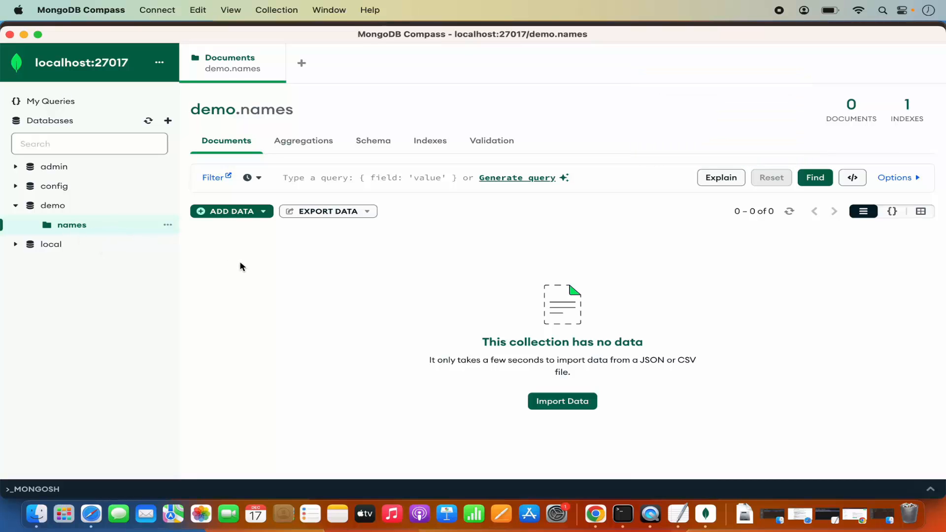
# Open the embedded MongoDB shell, run "show dbs" to list the databases and highlight demo in the output
pyautogui.click(53, 489)
pyautogui.click(56, 386)
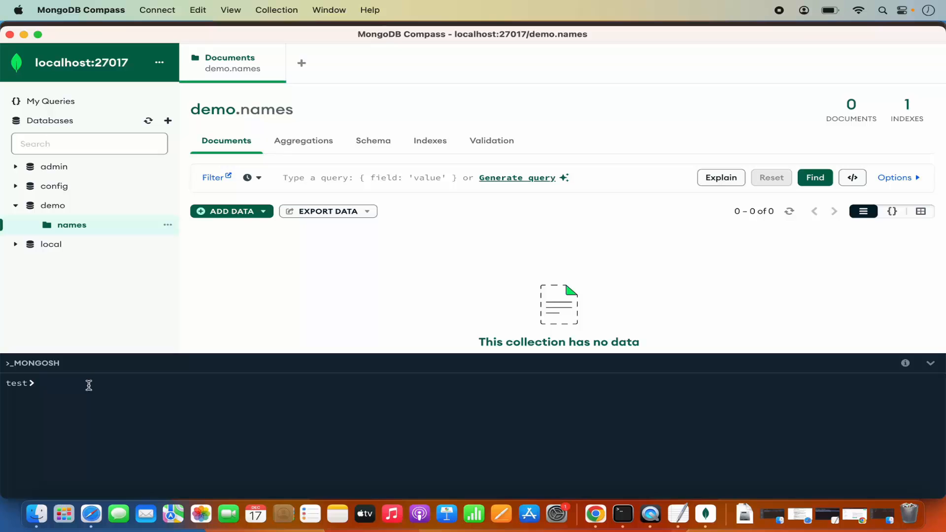
pyautogui.write('show')
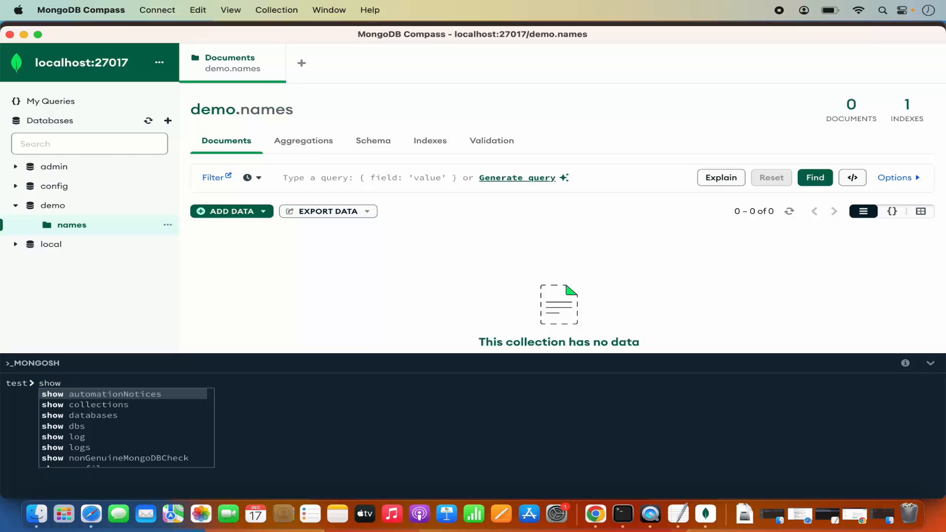
pyautogui.write(' dbs')
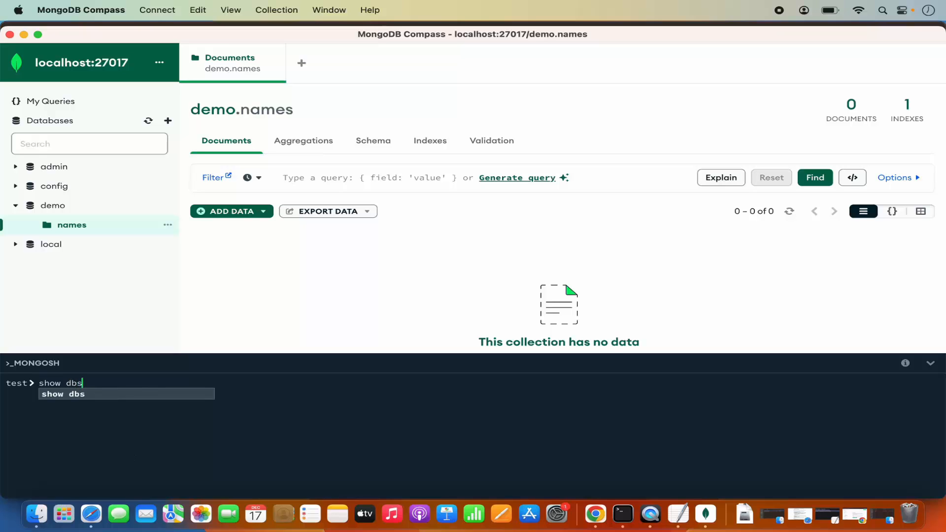
pyautogui.press('Return')
pyautogui.press('Return')
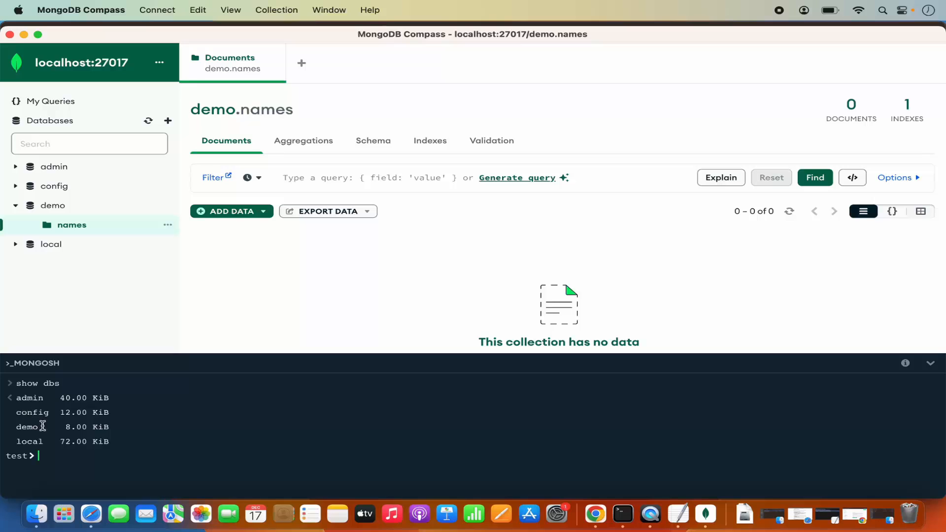
pyautogui.doubleClick(24, 427)
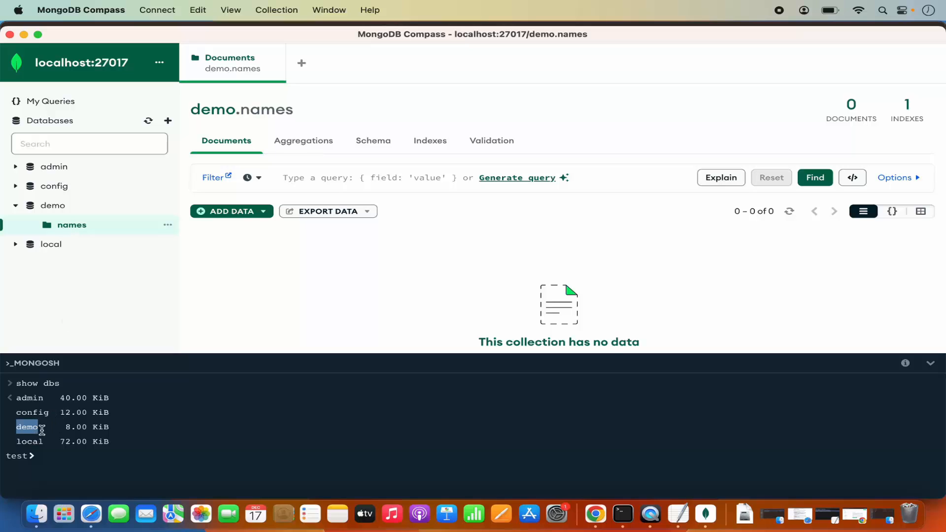
# Switch the embedded MongoDB shell to the demo database with "use demo"
pyautogui.click(82, 461)
pyautogui.write('use')
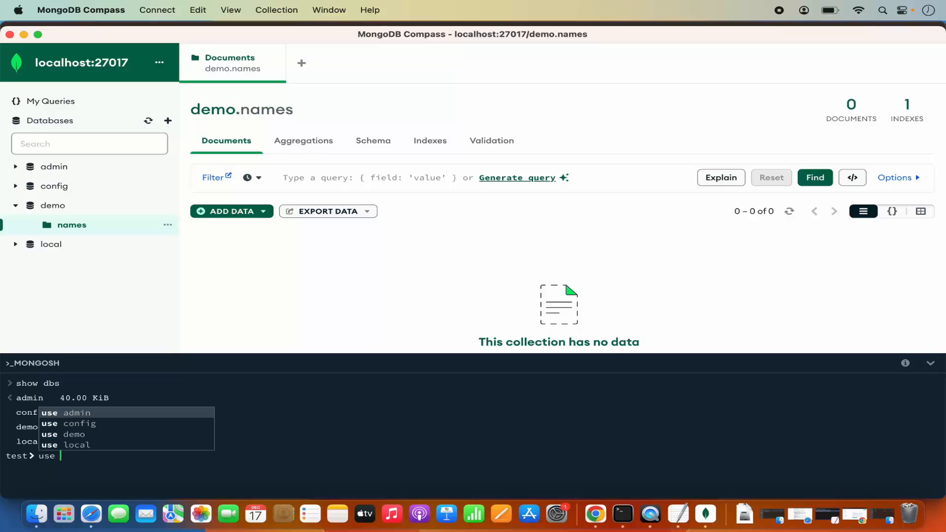
pyautogui.write(' d')
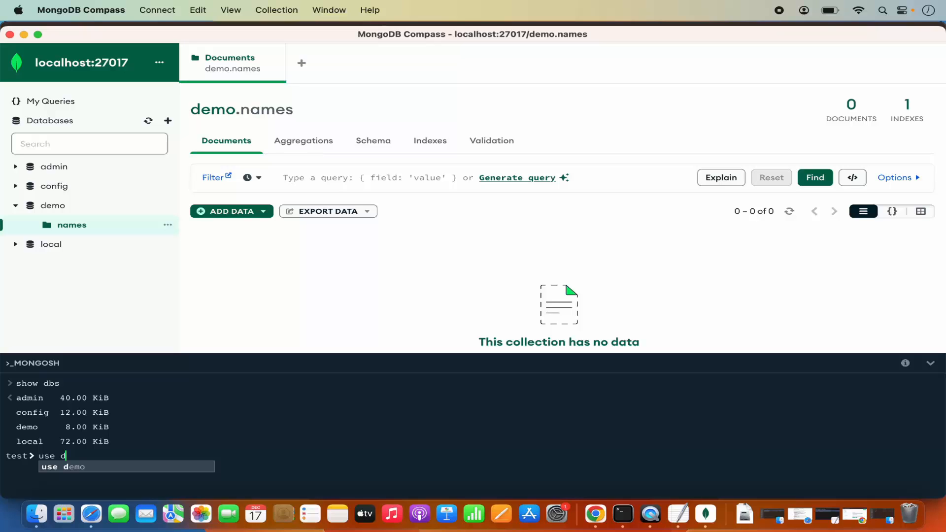
pyautogui.press('Tab')
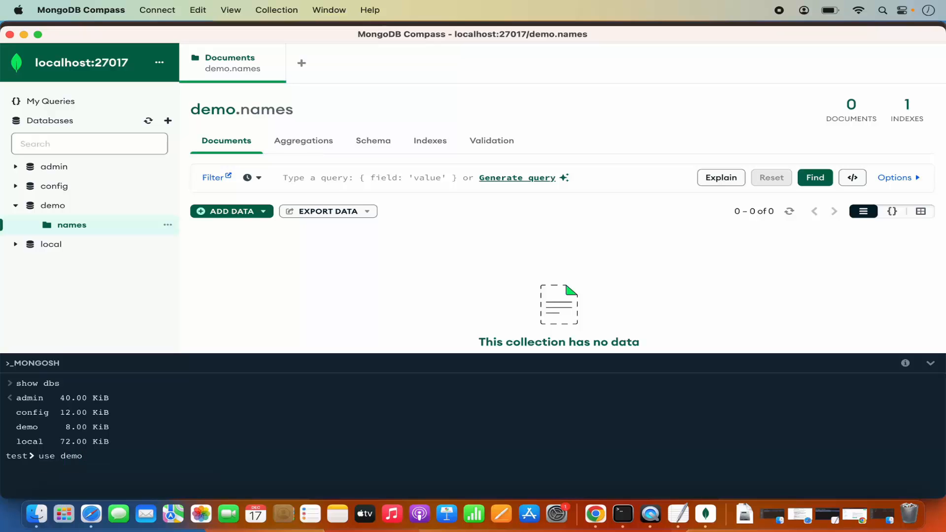
pyautogui.press('Return')
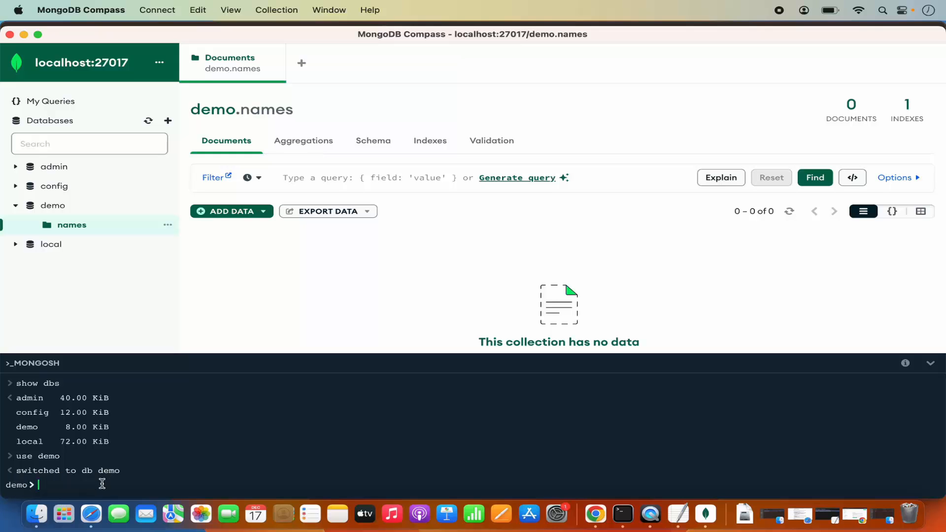
# Run "show collections" in the embedded shell to list the demo database's collections and highlight names in the output
pyautogui.write('show')
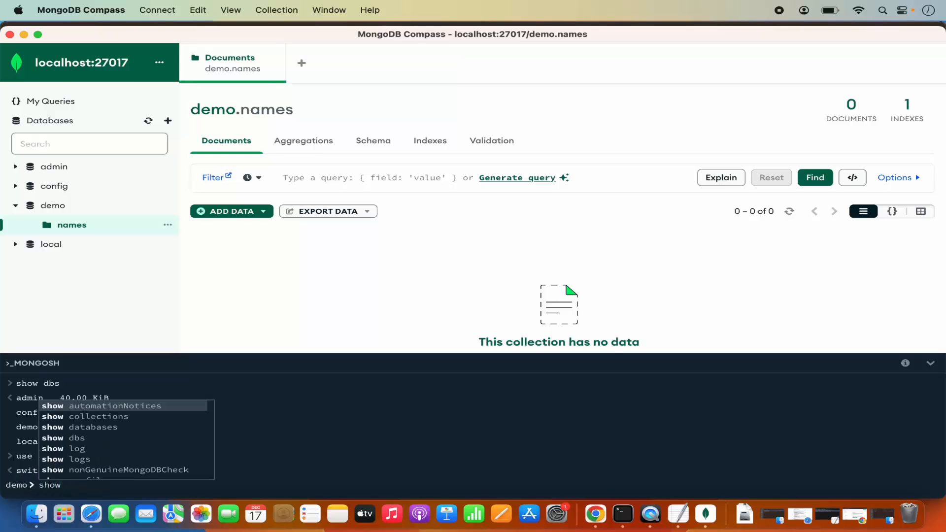
pyautogui.write(' c')
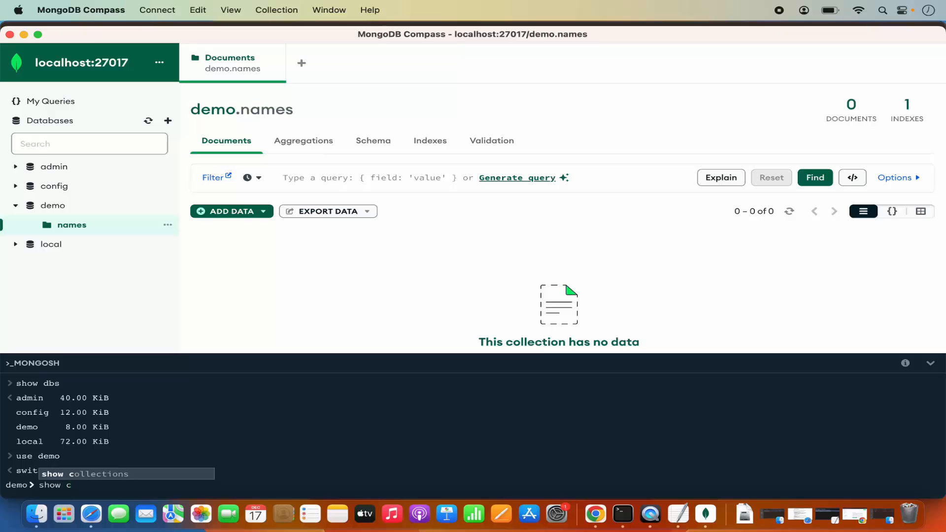
pyautogui.press('Tab')
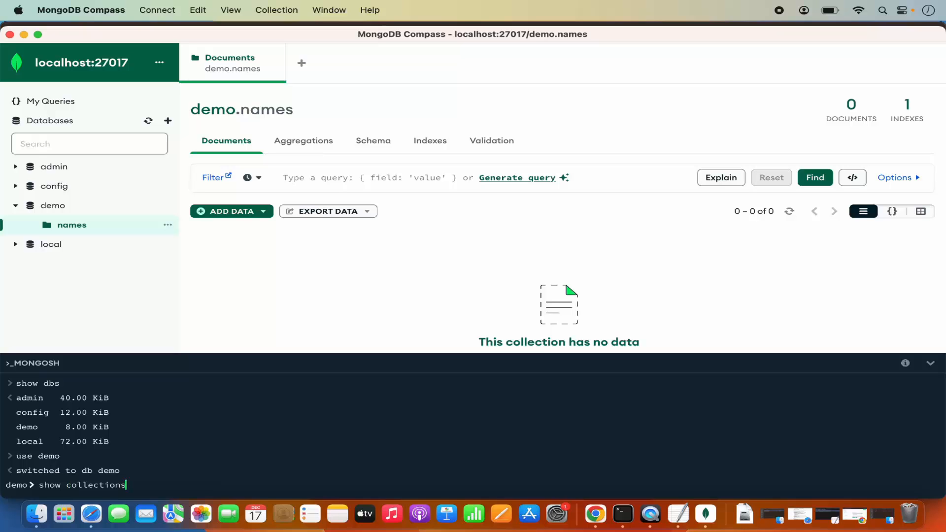
pyautogui.press('Return')
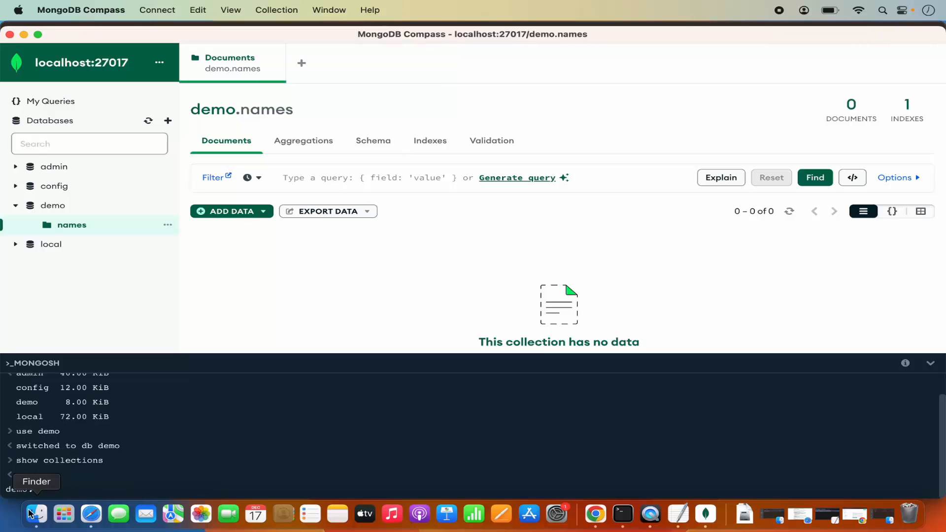
pyautogui.doubleClick(29, 474)
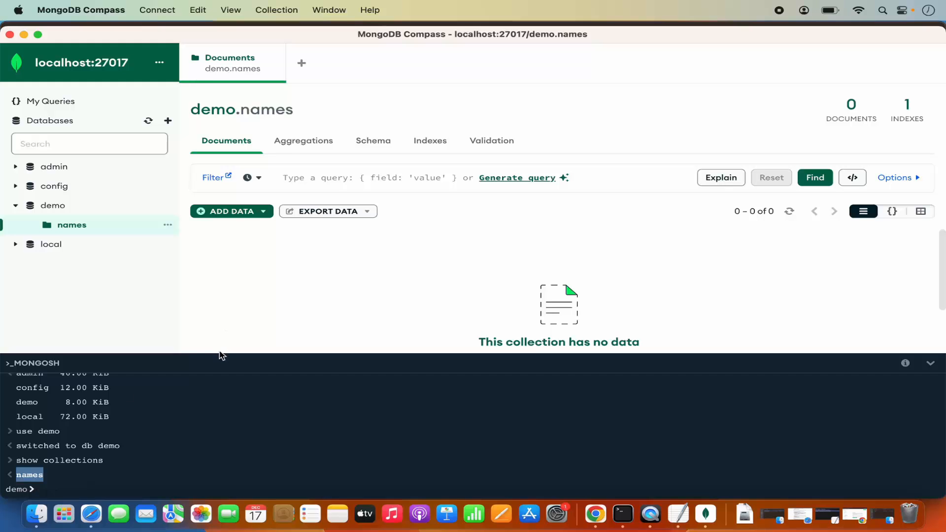
# Enlarge the embedded shell pane to review all commands and their output, and shrink it again
pyautogui.moveTo(219, 353); pyautogui.dragTo(226, 264)
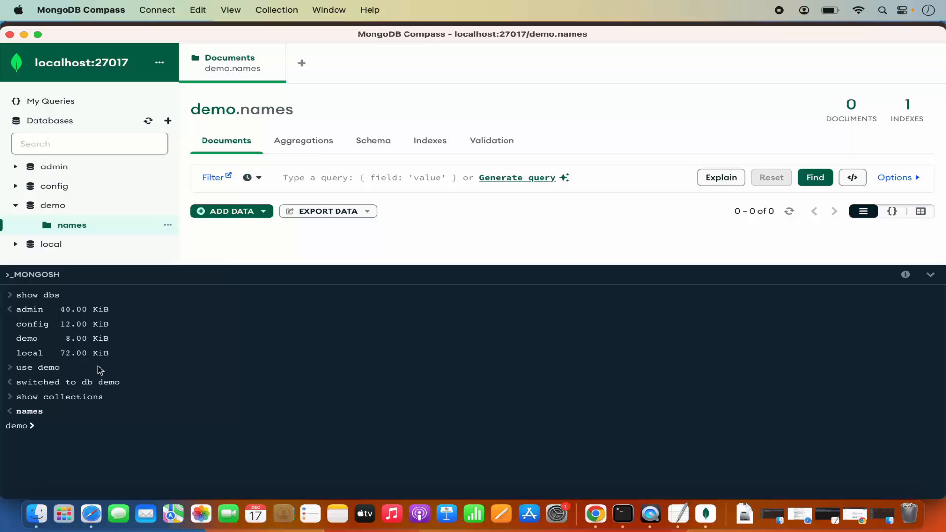
pyautogui.click(124, 359)
pyautogui.moveTo(158, 262); pyautogui.dragTo(147, 342)
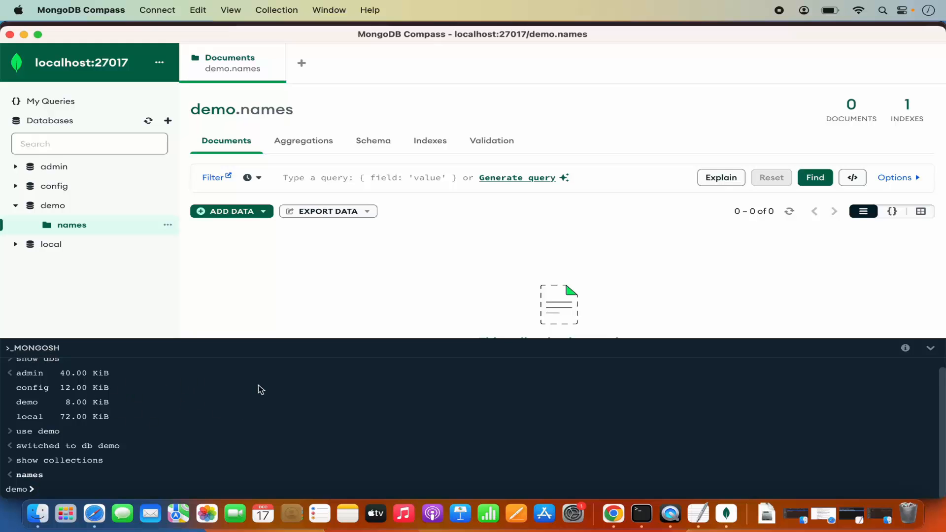
# Switch to Google Chrome and view the version, platform and package options on the MongoDB Shell download page
pyautogui.click(613, 514)
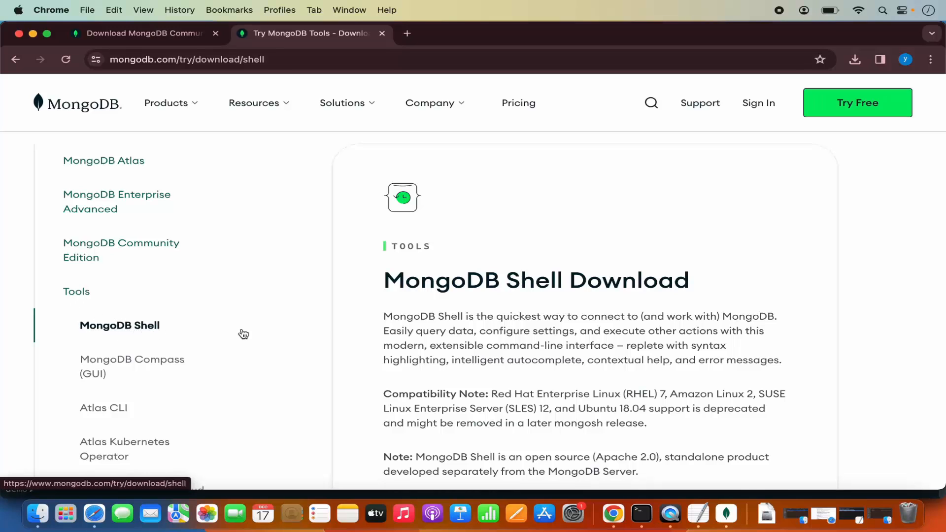
pyautogui.scroll(-6, 387, 342)
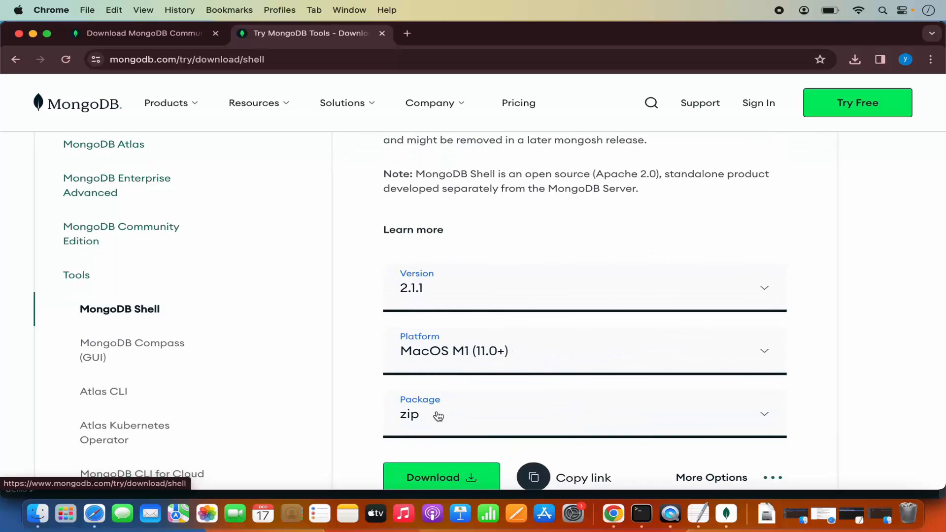